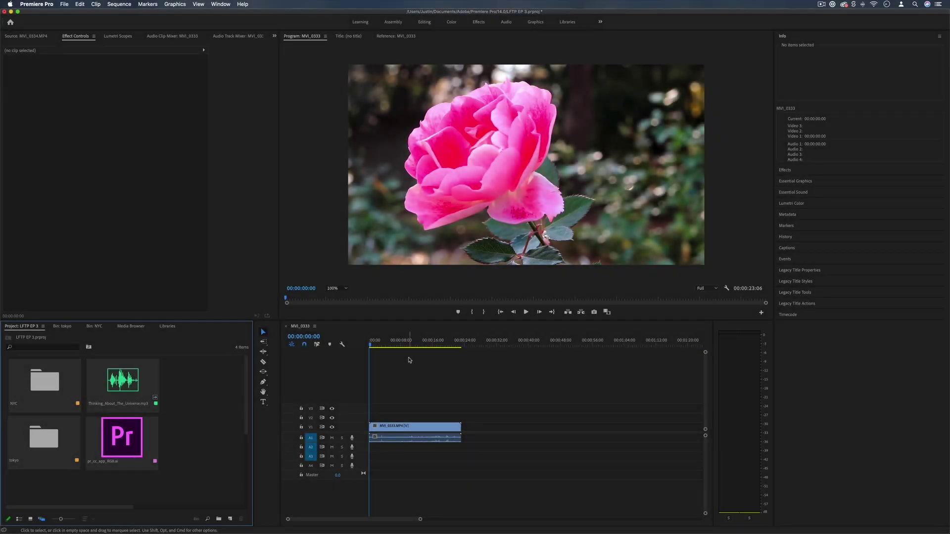
Play the rose clip in the MVI_0333 sequence and stop around 00:00:10:19
left_click(382, 346)
key("space")
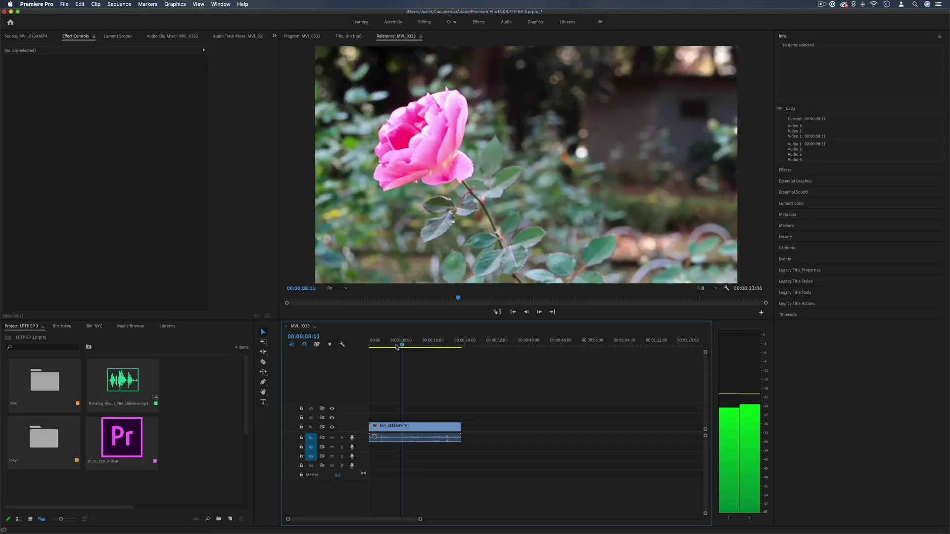
key("space")
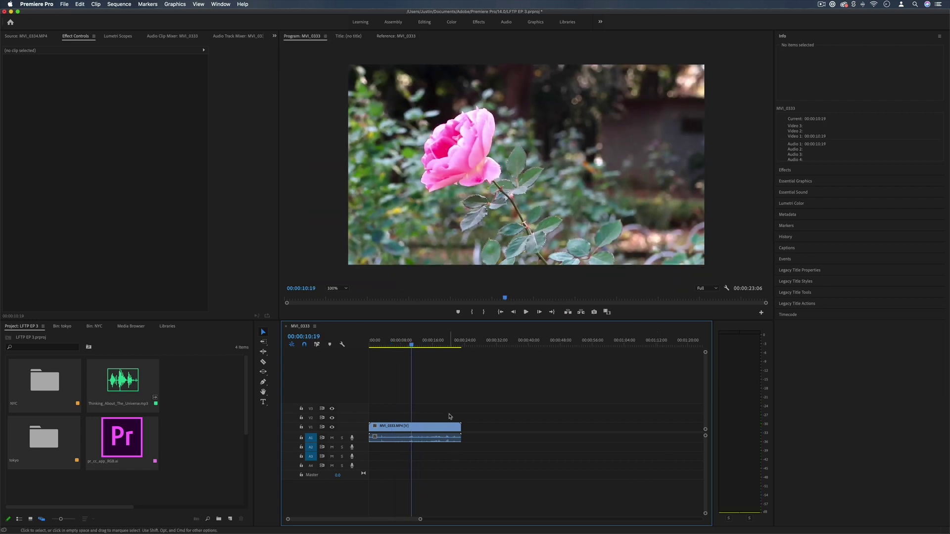
Marquee-select the four Project panel items and open the tokyo bin
left_click(230, 450)
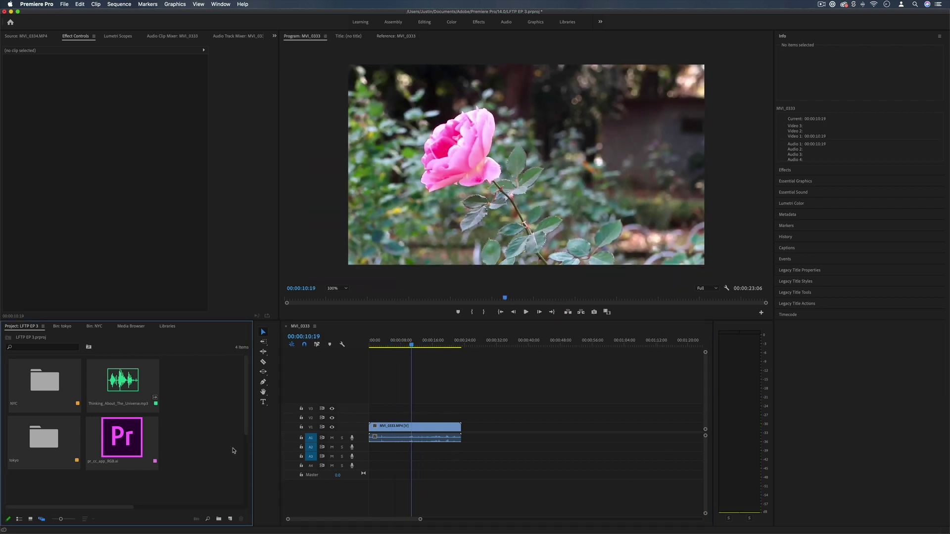
left_click_drag(222, 485, 37, 372)
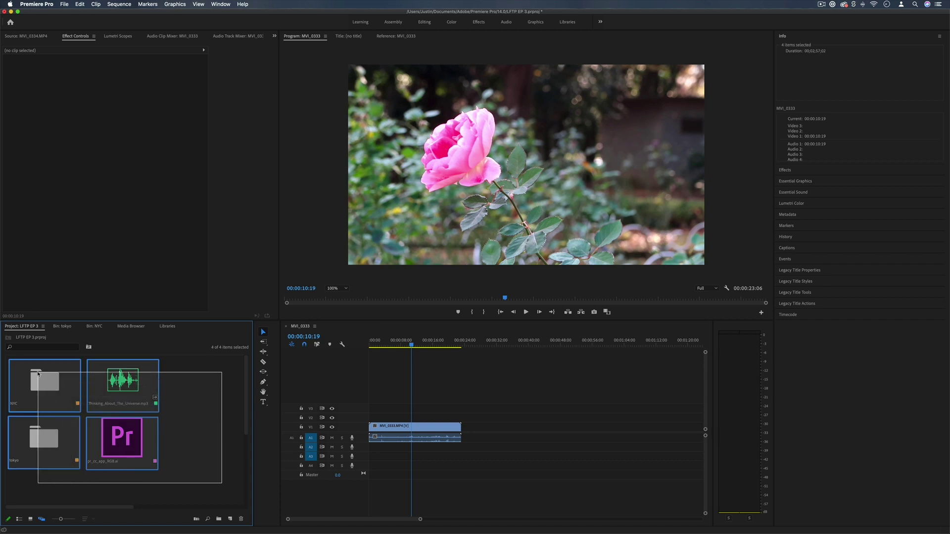
double_click(43, 439)
Select the rose clip MVI_0333 and scrub the playhead back to about four seconds
left_click(124, 379)
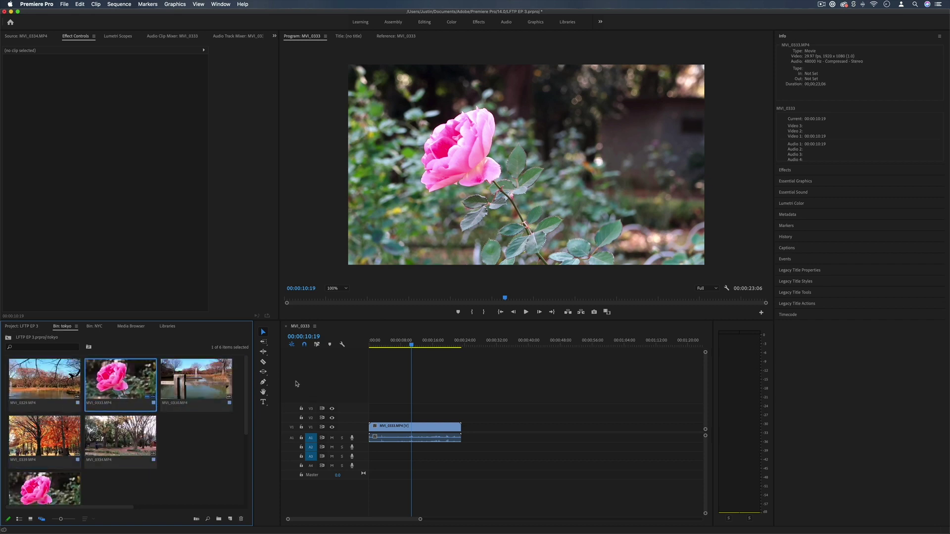
left_click_drag(374, 437, 361, 437)
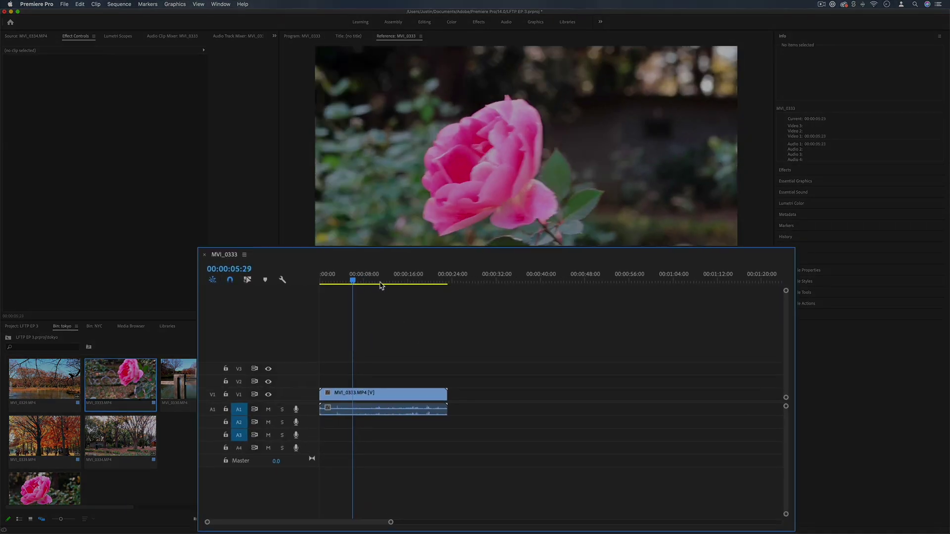
left_click_drag(411, 346, 400, 346)
left_click_drag(361, 281, 345, 283)
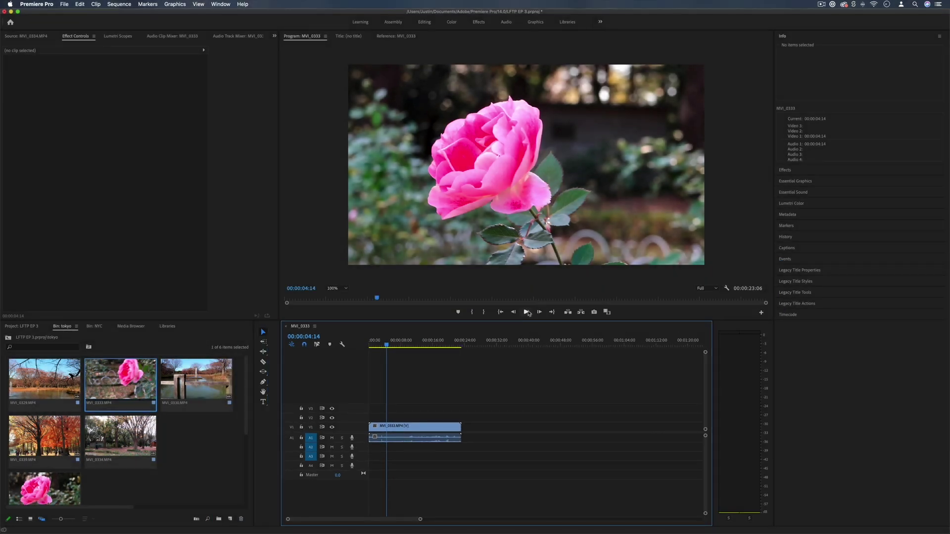
Replay the sequence from that point, then pause
left_click(525, 312)
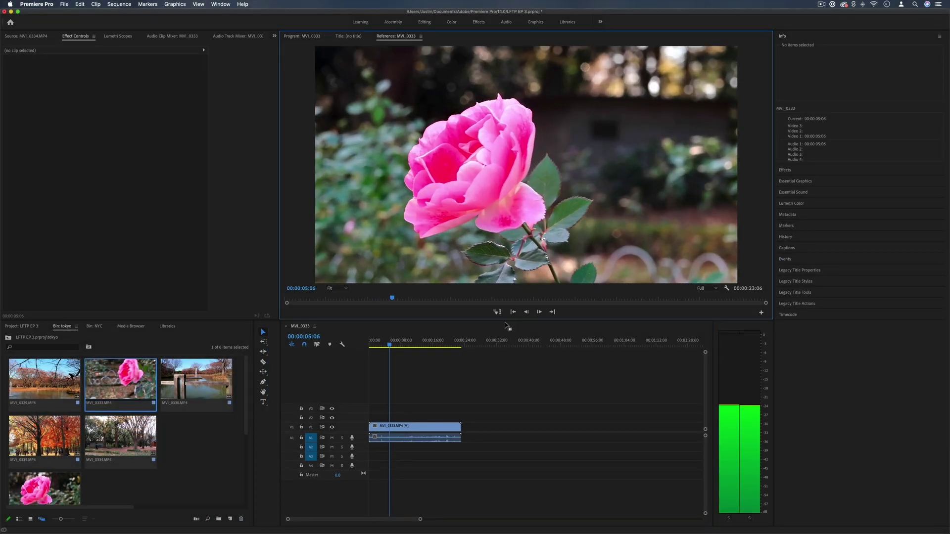
key("space")
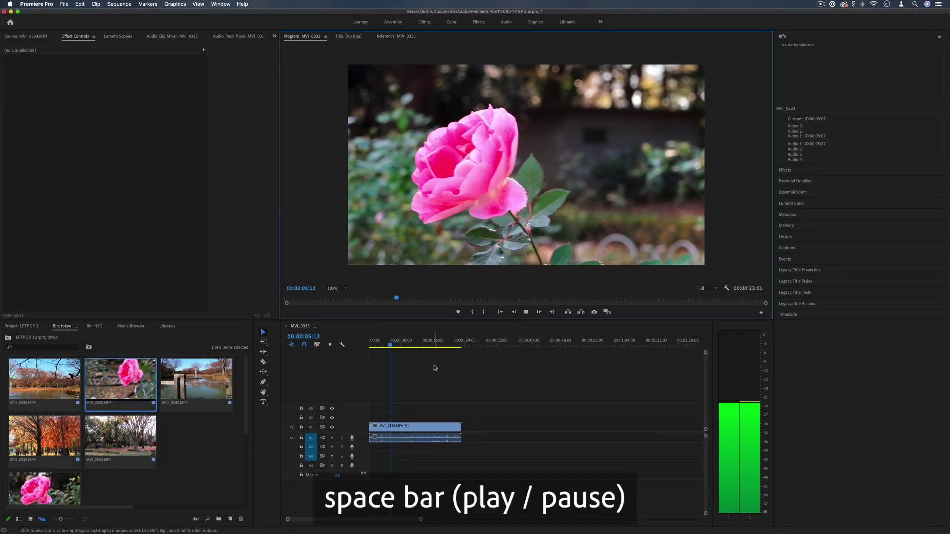
key("space")
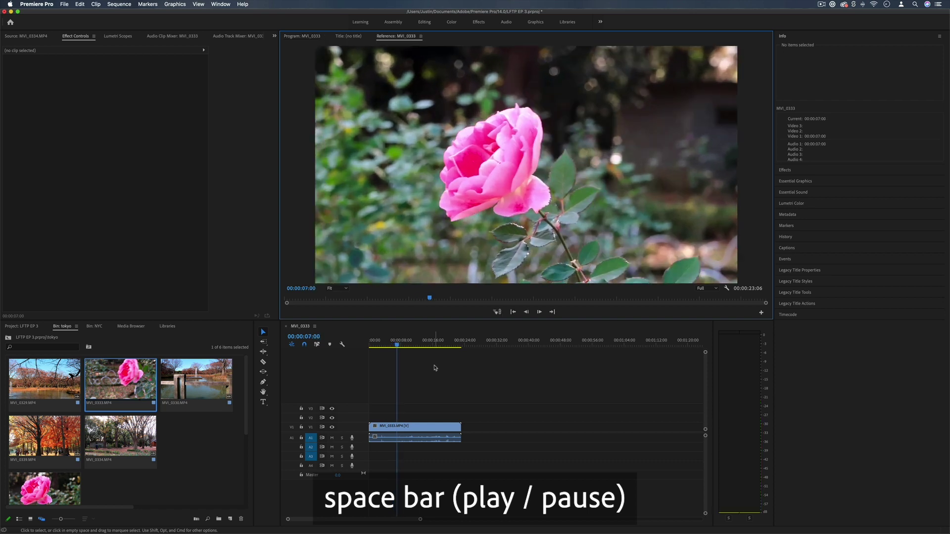
Append MVI_0339 and then MVI_0334 after the rose clip on V1
mouse_move(44, 441)
left_mouse_down()
mouse_move(439, 407)
mouse_move(460, 435)
left_mouse_up()
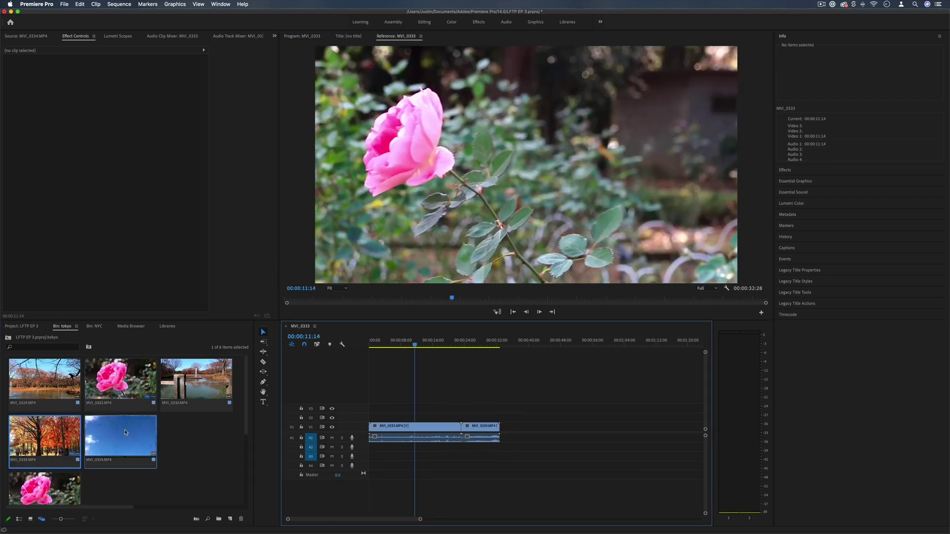
left_click_drag(120, 442, 505, 433)
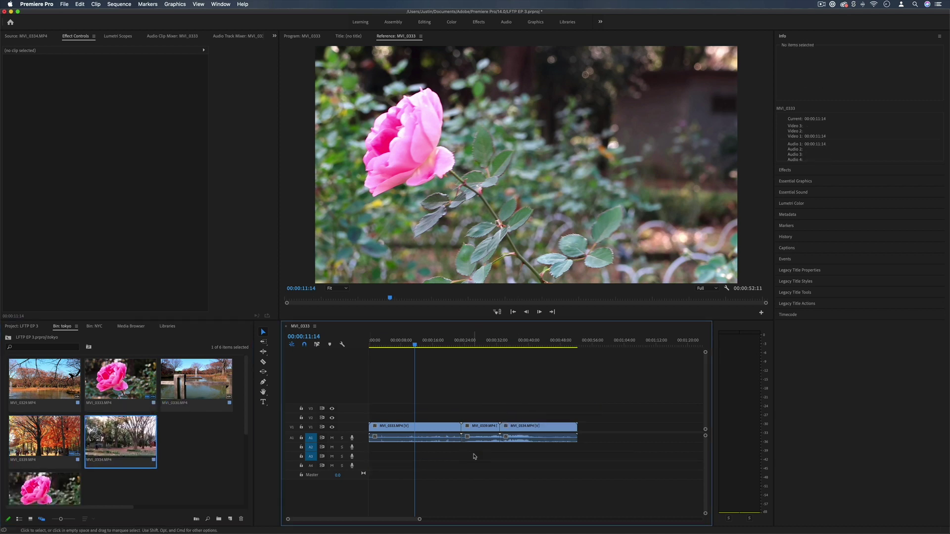
left_click_drag(420, 519, 411, 519)
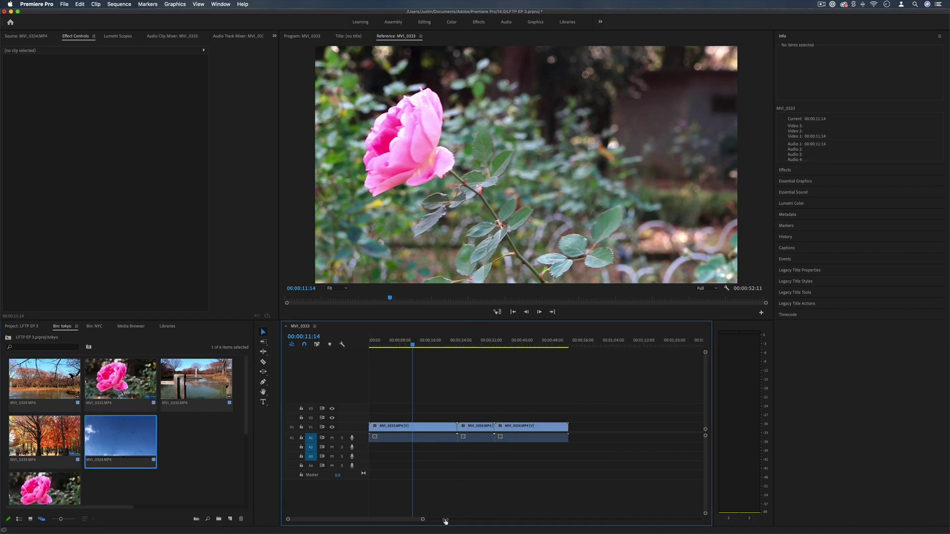
Zoom the timeline out and back in with the zoom bar and +/- keys
left_click_drag(413, 521, 679, 509)
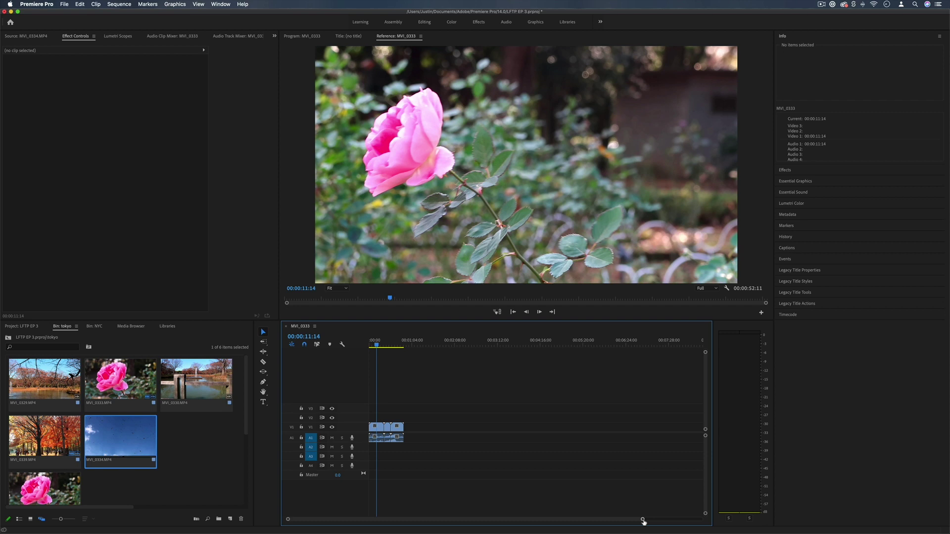
key("minus")
key("equal")
key("equal")
key("equal")
key("minus")
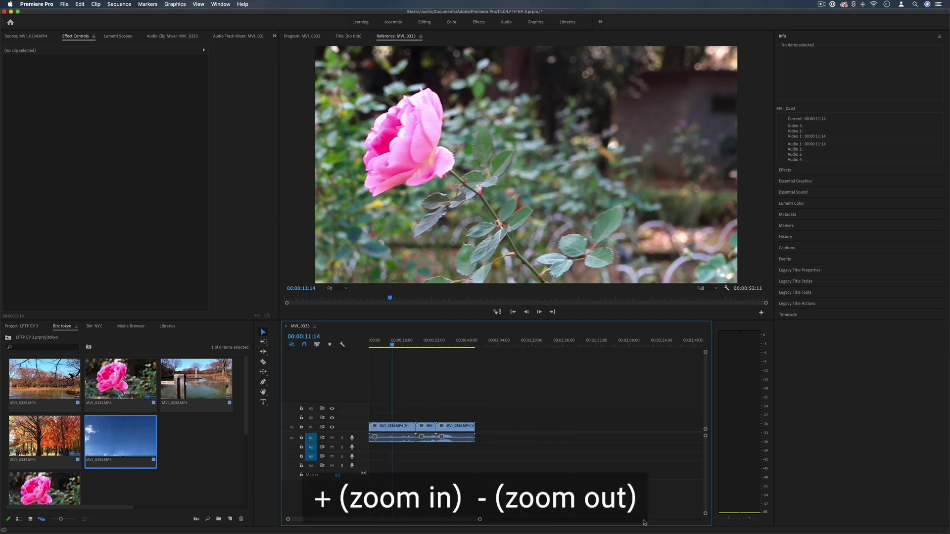
key("equal")
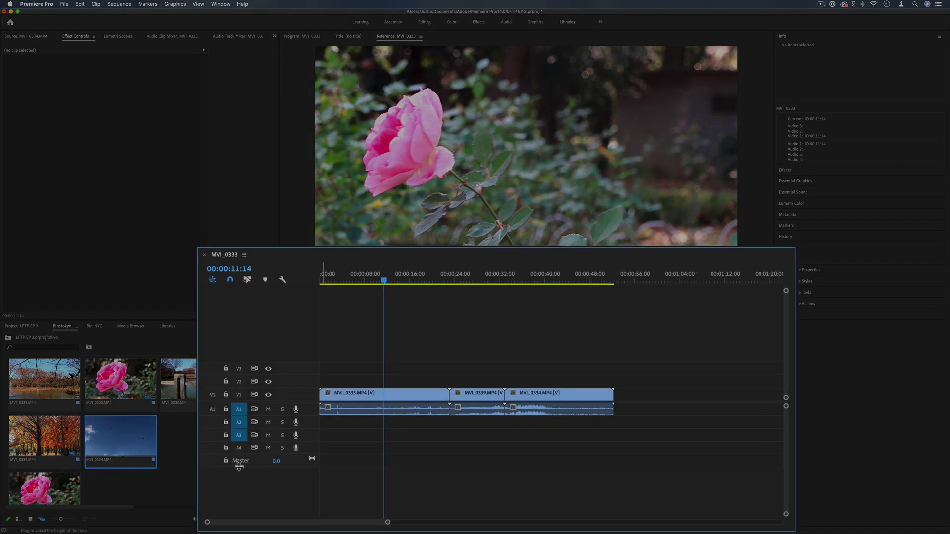
Patch source audio to A1 and drop MVI_0330 at the end of the sequence
left_click(212, 408)
left_click_drag(196, 382, 586, 433)
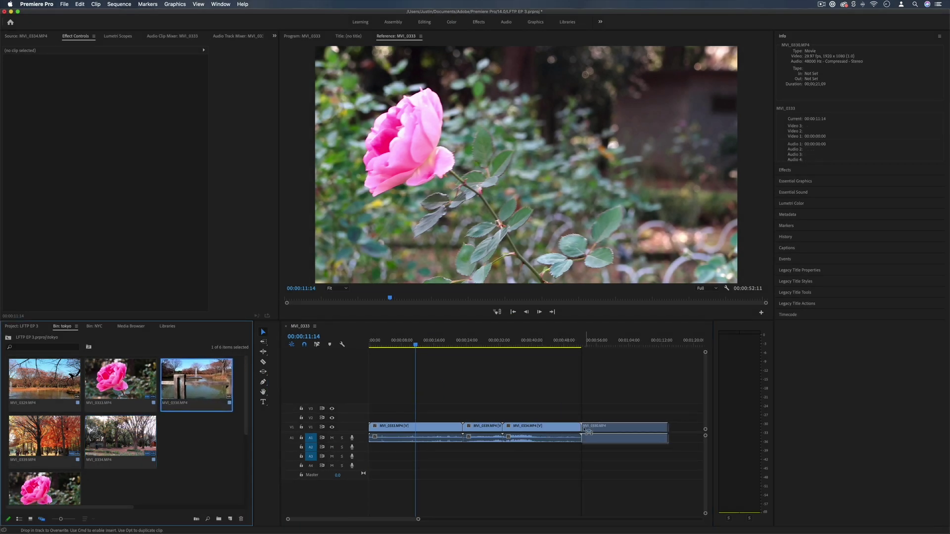
left_click_drag(587, 432, 588, 431)
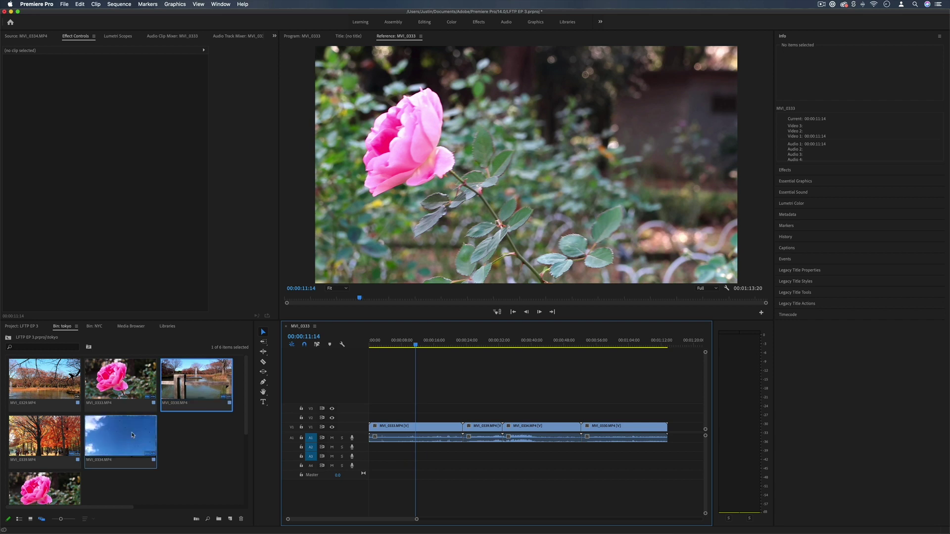
Overlay MVI_0334 on V2 at 70% opacity, then turn off V2 track output
left_click_drag(129, 435, 413, 420)
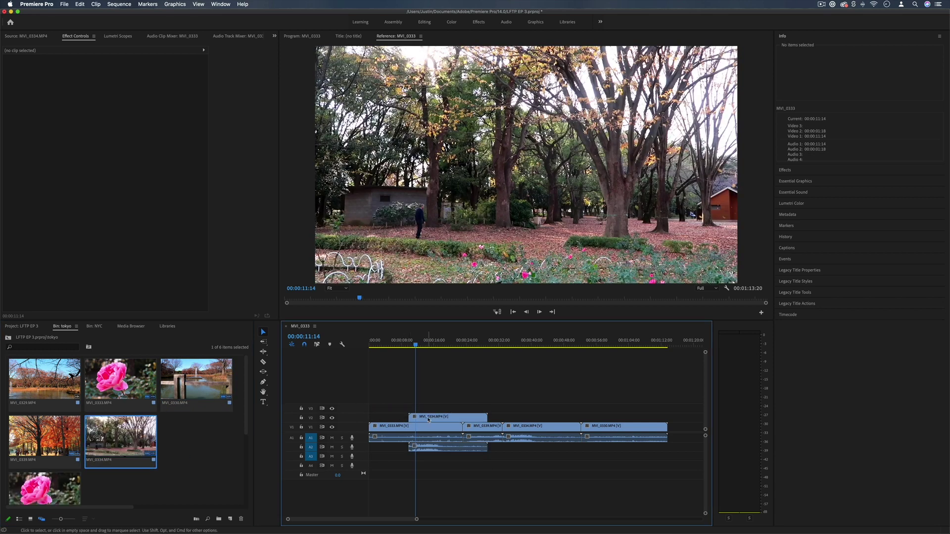
left_click(411, 417)
left_click(110, 144)
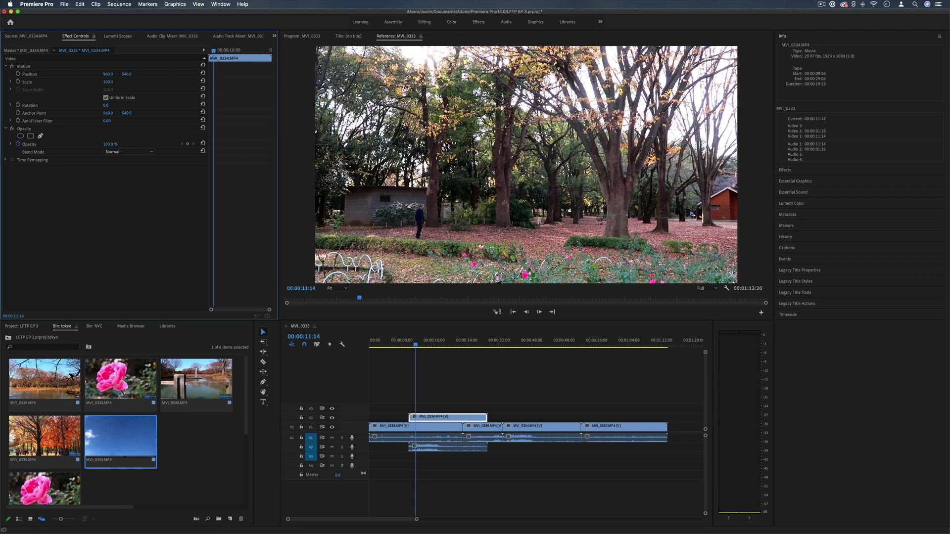
type("70")
key("Return")
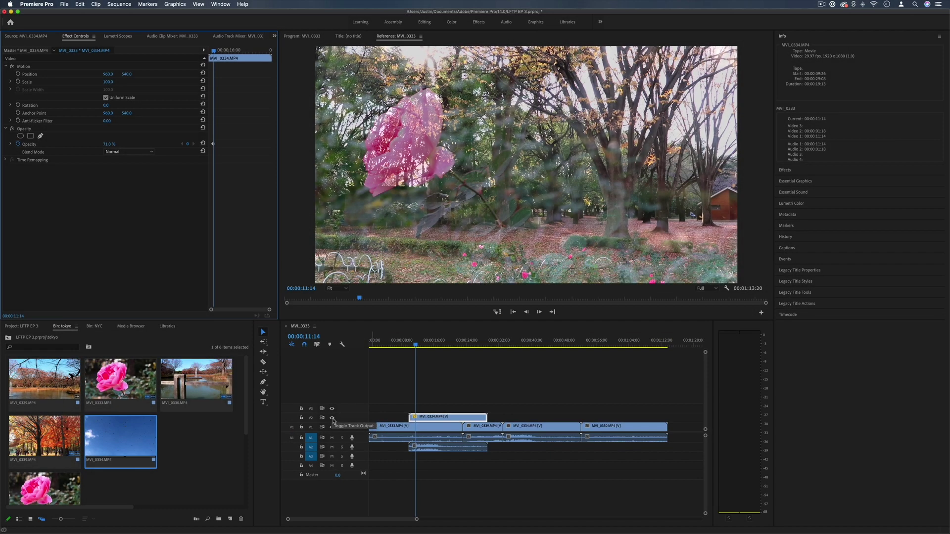
left_click(331, 419)
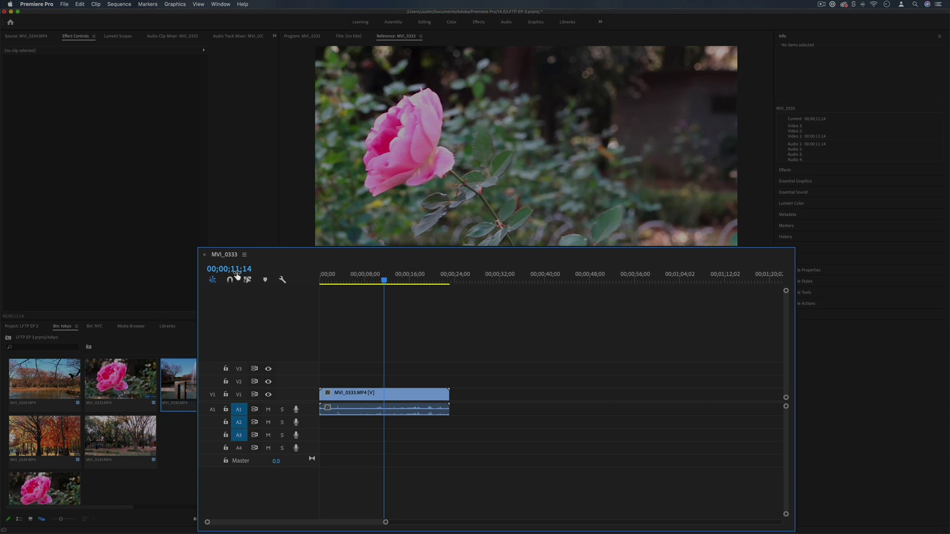
Step the playhead to 00;00;11;28 and bring up the MVI_0333 timeline's options
mouse_move(237, 276)
left_mouse_down()
mouse_move(245, 276)
mouse_move(237, 275)
left_mouse_up()
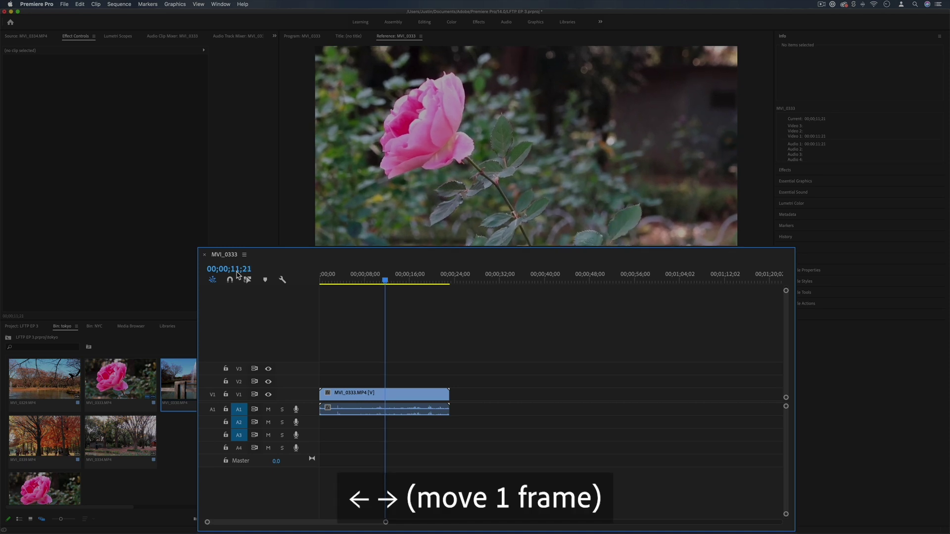
key("Right")
key("Right")
key("Right")
key("Right")
key("Right")
key("Right")
key("Right")
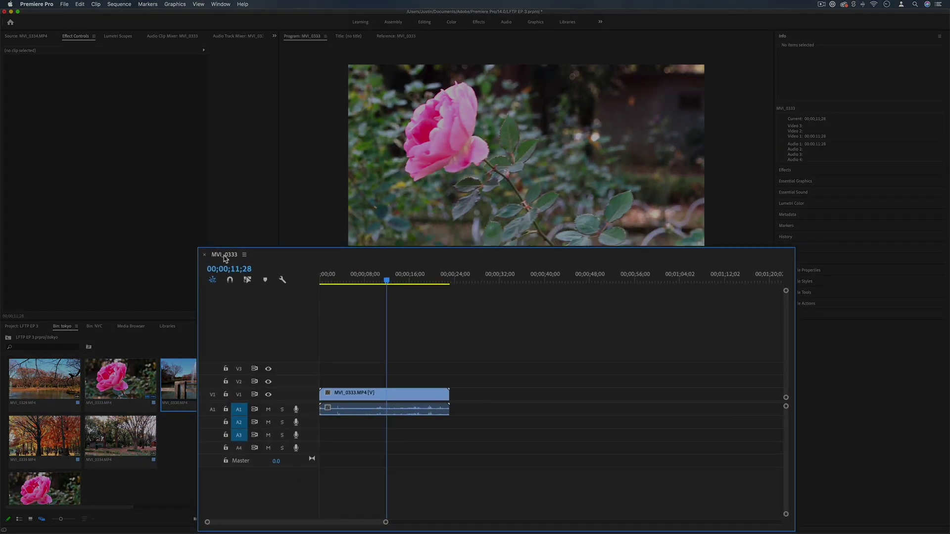
right_click(228, 257)
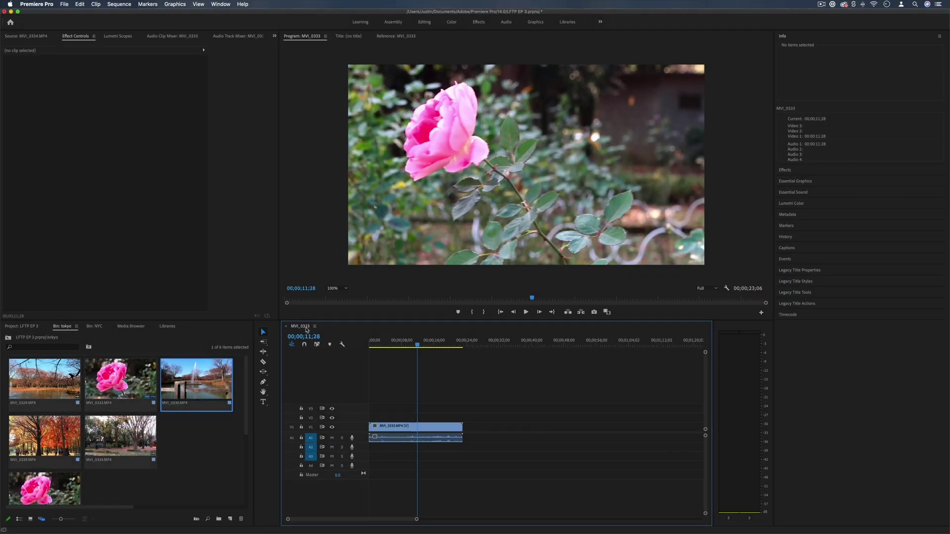
left_click(316, 326)
Close the MVI_0333 sequence and reopen it from the bin
left_click(303, 331)
left_click(287, 327)
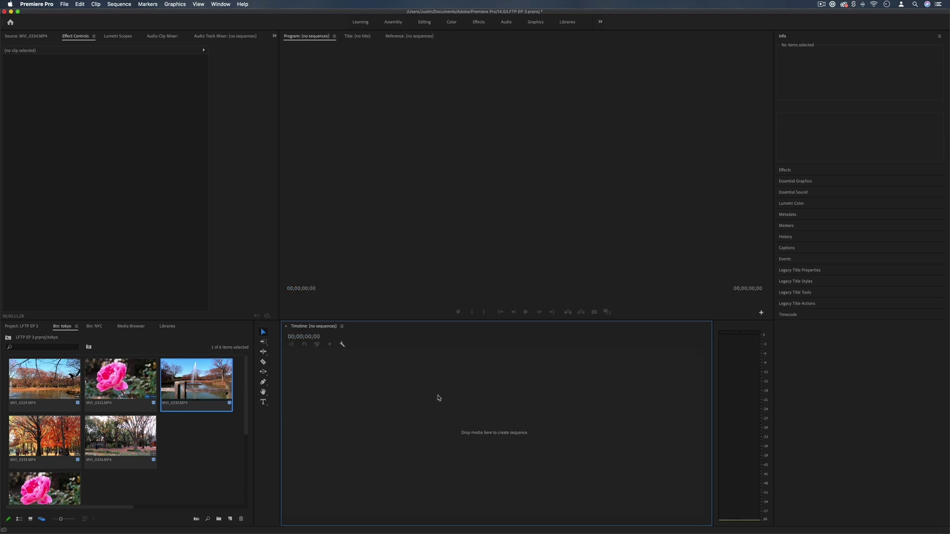
scroll(215, 426, "down", 3)
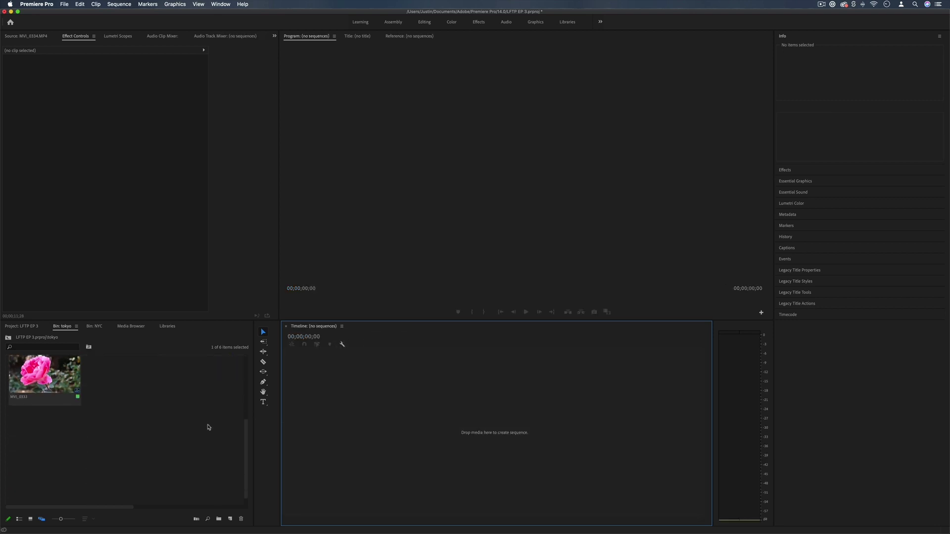
left_click(60, 418)
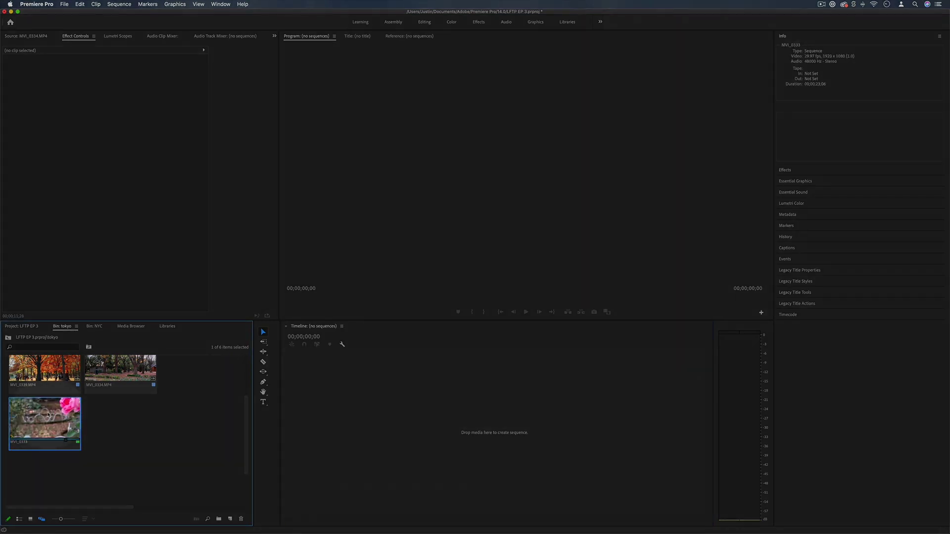
double_click(44, 419)
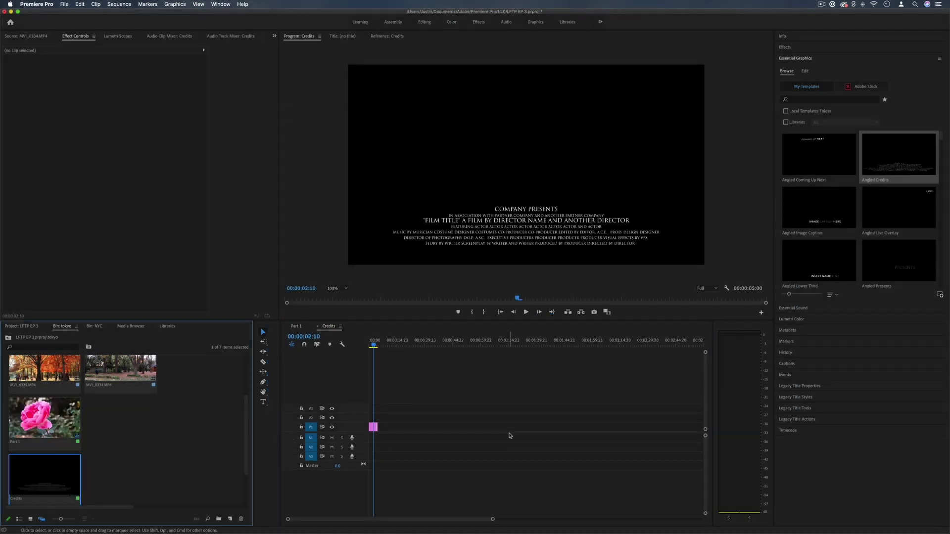
Dismiss the new-item menu and switch between the Part 1 and Credits timeline tabs
left_click(63, 4)
mouse_move(71, 13)
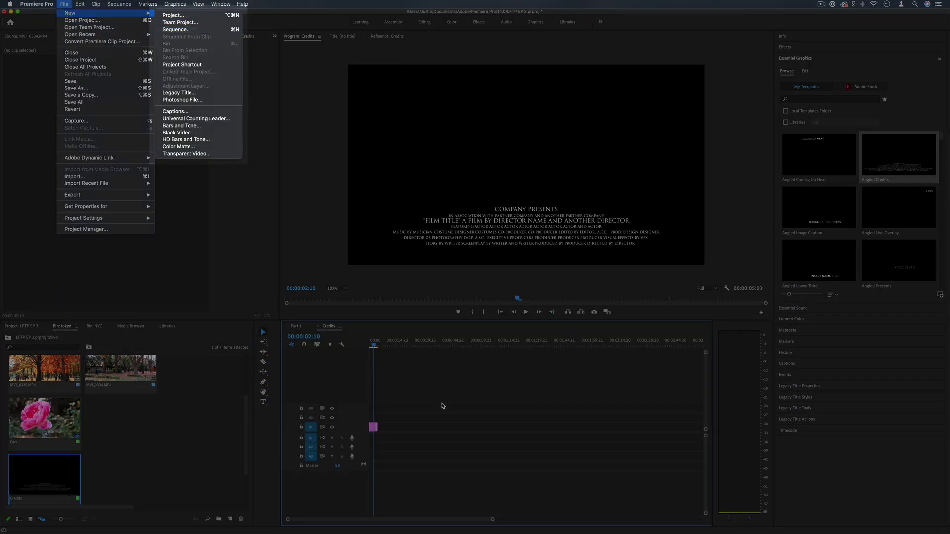
left_click(440, 405)
left_click(218, 255)
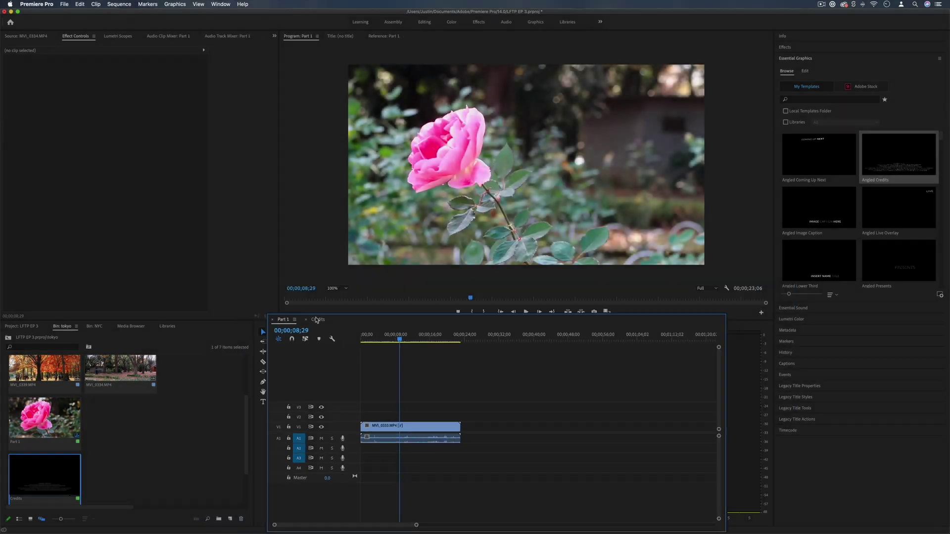
left_click(329, 327)
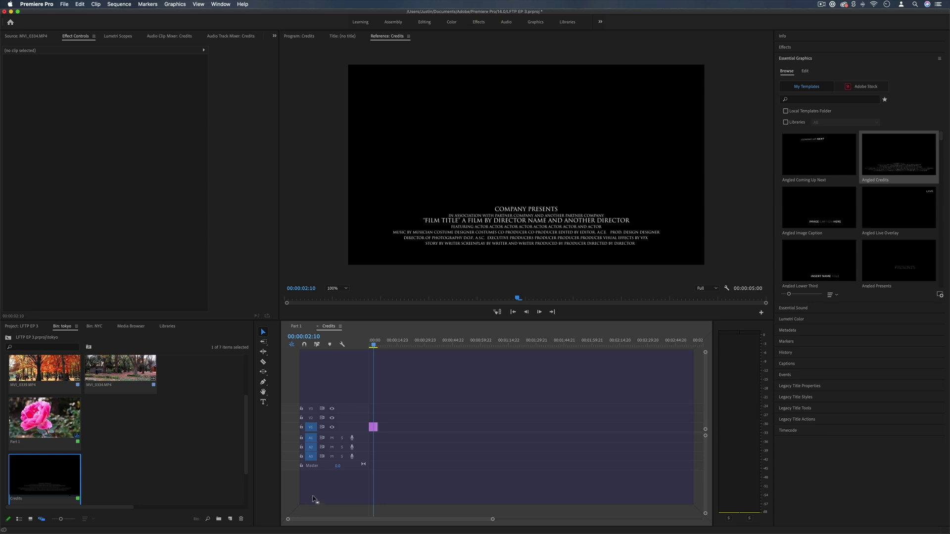
Dock the Credits timeline below Part 1 and return the rose clip to its position
left_click_drag(314, 499, 316, 517)
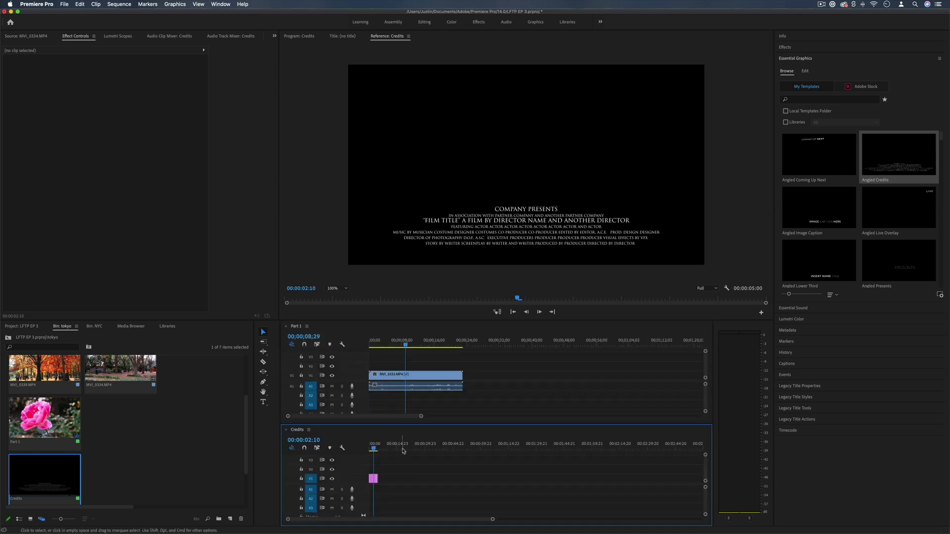
left_click_drag(416, 377, 408, 379)
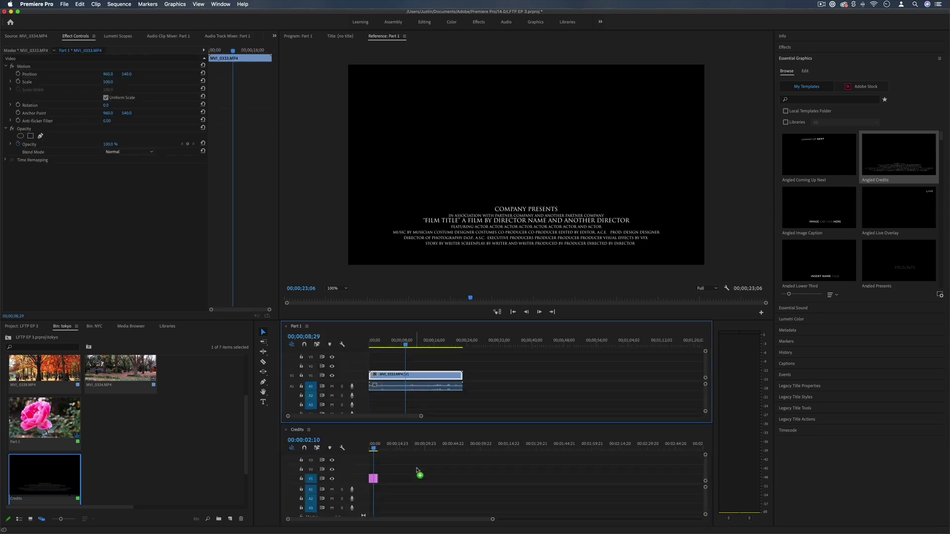
left_click_drag(382, 515, 386, 510)
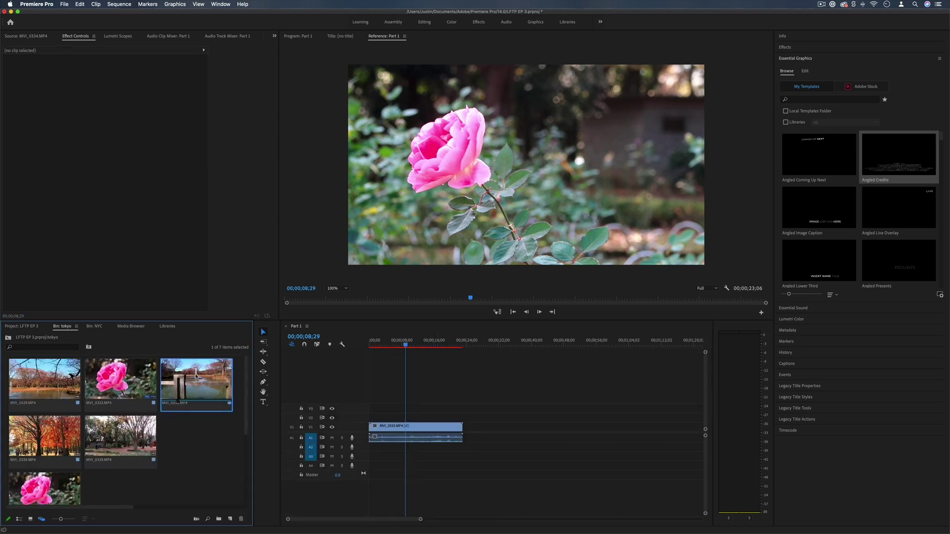
Stack MVI_0330 fountain clips on new tracks V2 through V6 above the rose clip
left_click_drag(196, 384, 413, 418)
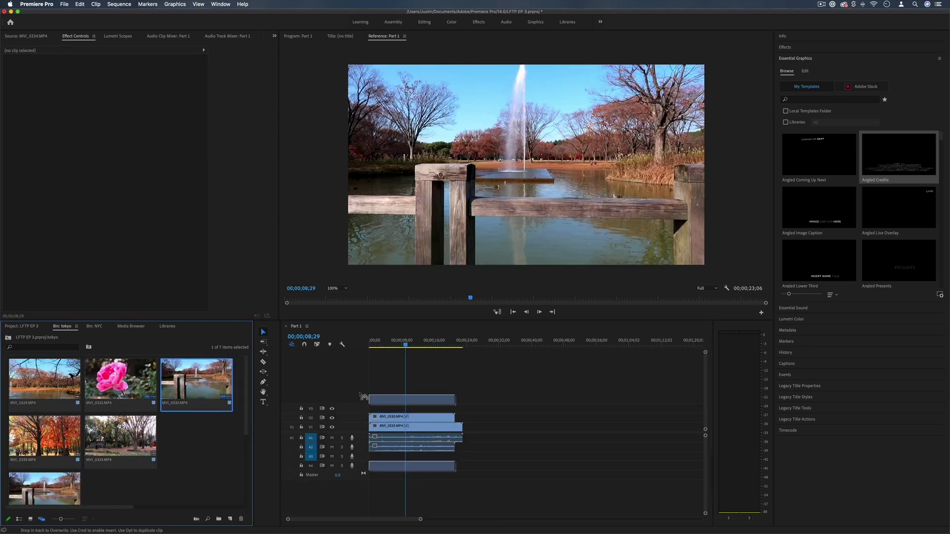
left_click_drag(196, 385, 359, 409)
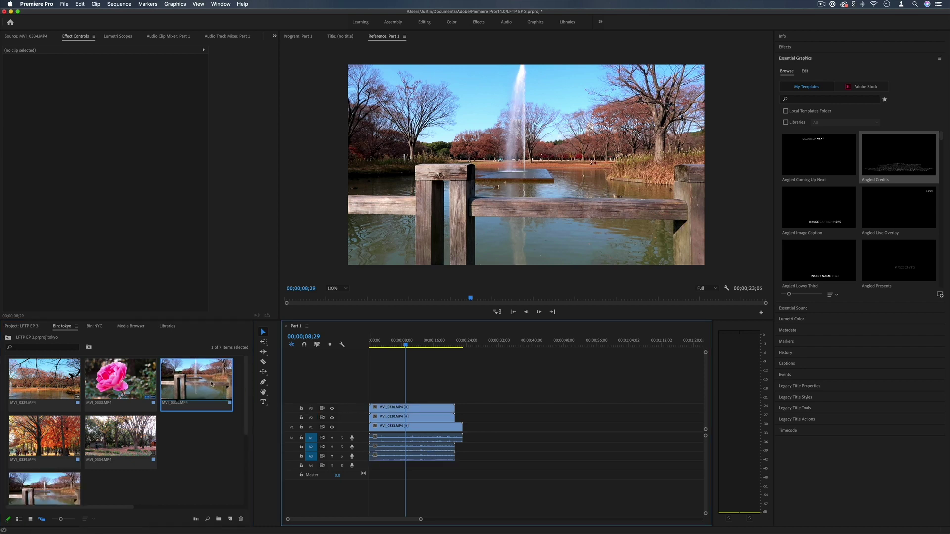
mouse_move(196, 385)
left_mouse_down()
mouse_move(437, 390)
mouse_move(361, 392)
left_mouse_up()
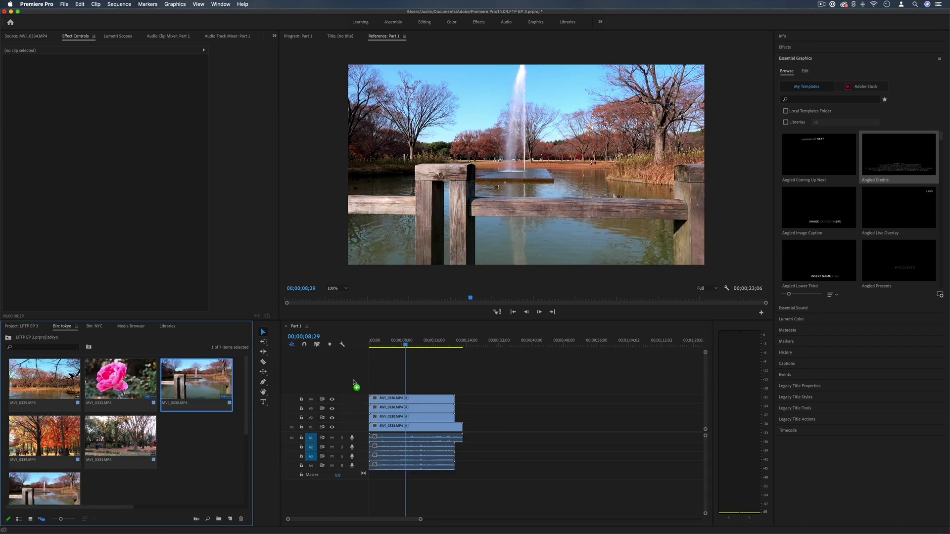
left_click_drag(196, 384, 365, 390)
left_click_drag(506, 504, 365, 448)
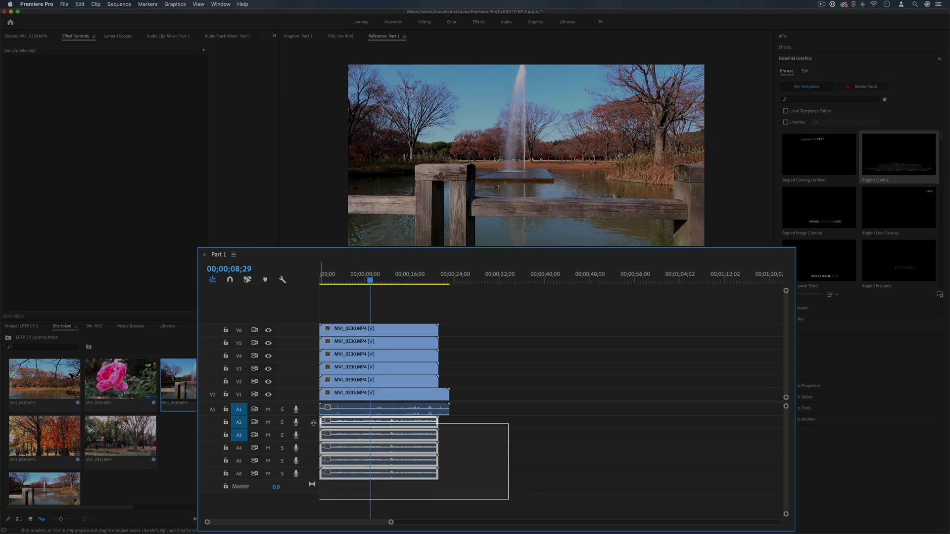
Delete the extra fountain audio clips and the stacked V2–V6 fountain clips
key("Delete")
left_click_drag(521, 307, 315, 387)
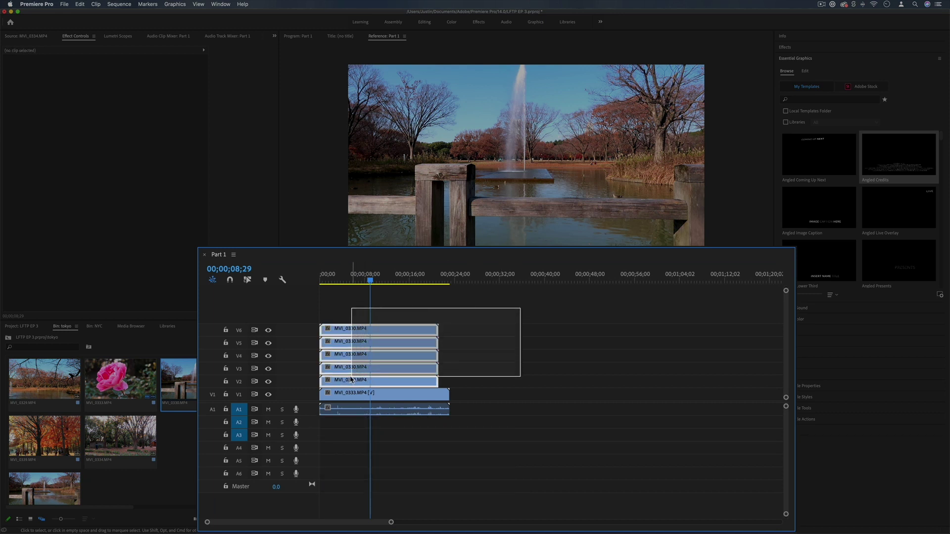
key("Delete")
Delete the empty upper video tracks via Delete Track
right_click(295, 331)
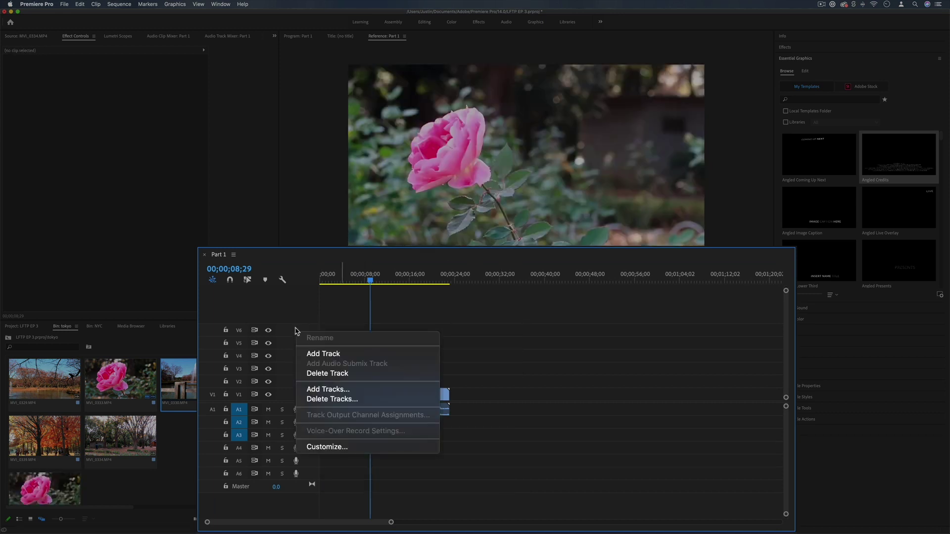
left_click(338, 376)
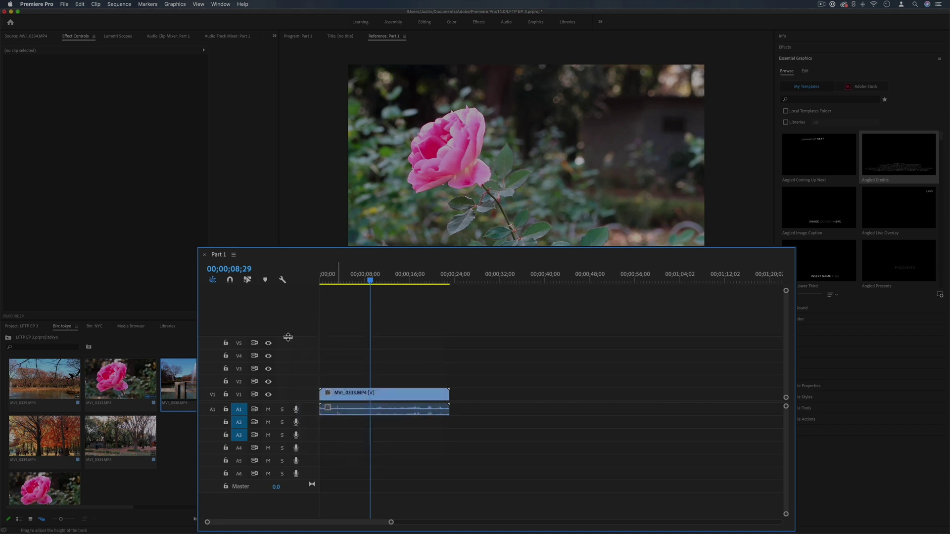
right_click(299, 347)
left_click(318, 389)
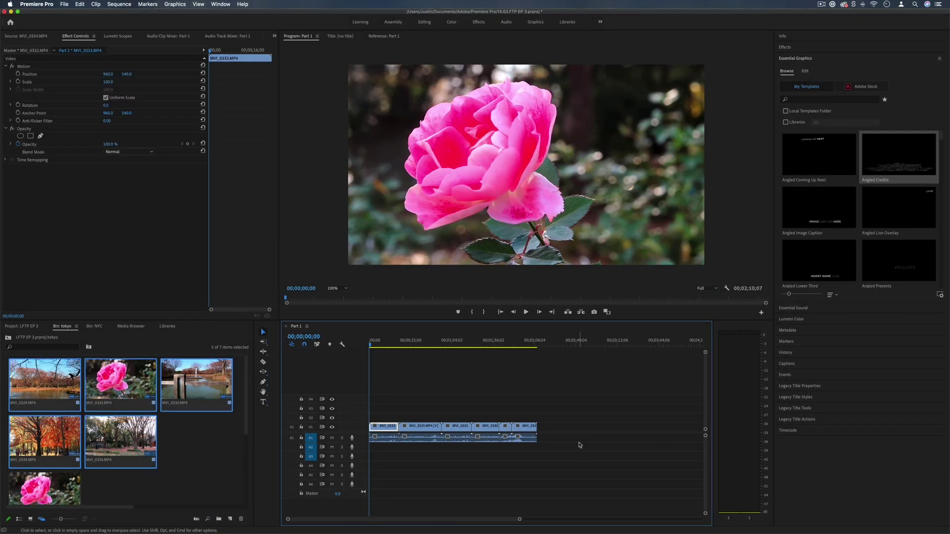
Jump the playhead between edit points with the Up/Down arrows
key("Down")
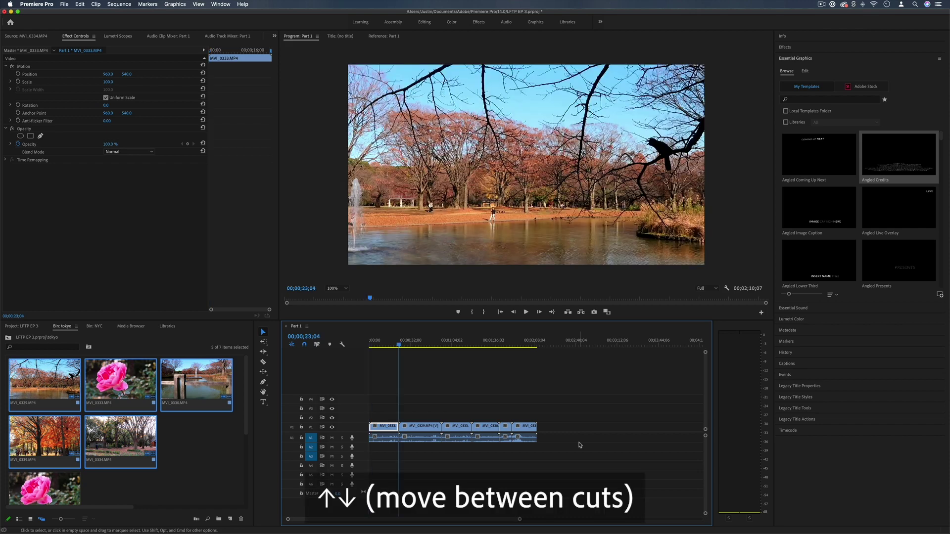
key("Down")
key("Down")
key("Down")
key("Up")
key("Up")
key("Down")
key("Down")
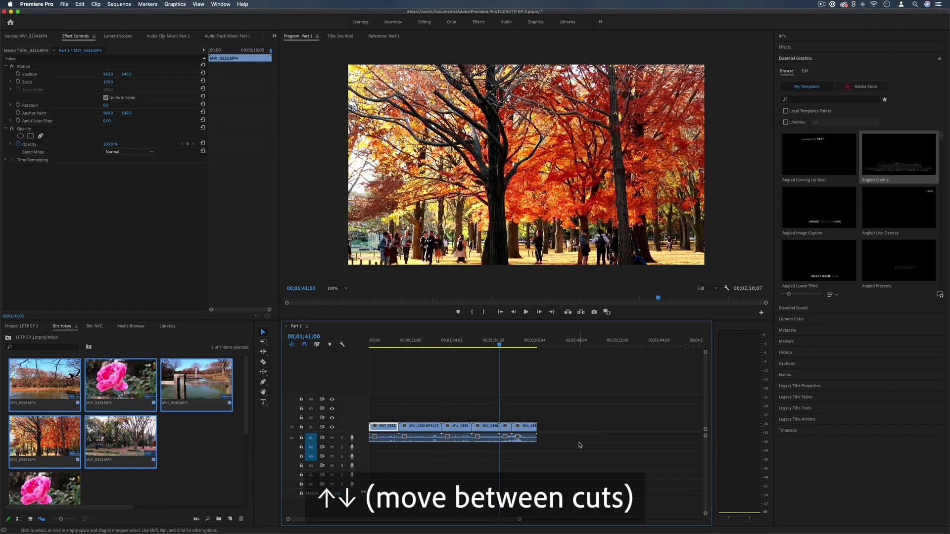
key("Up")
Razor the clip at the playhead and ripple-delete the piece, shortening Part 1 to 00;01;58;08
key("c")
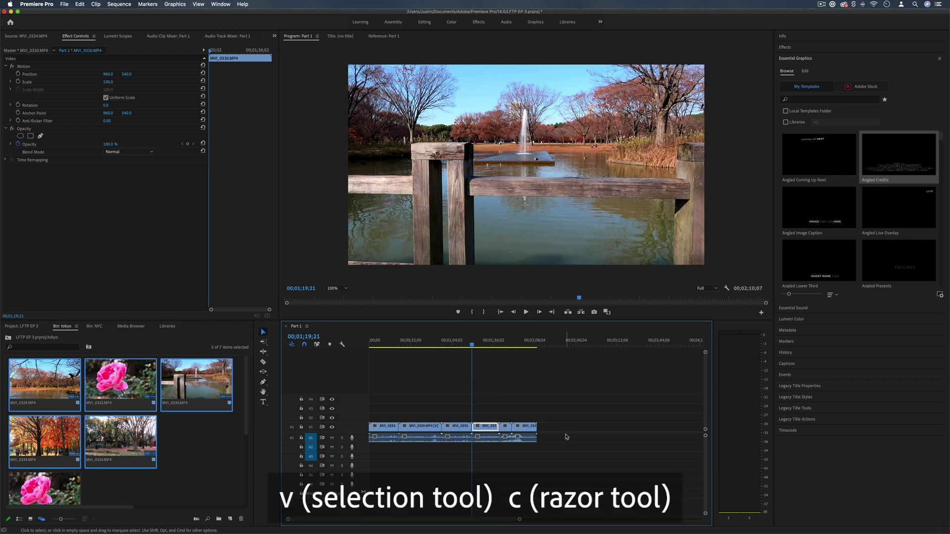
left_click(473, 343)
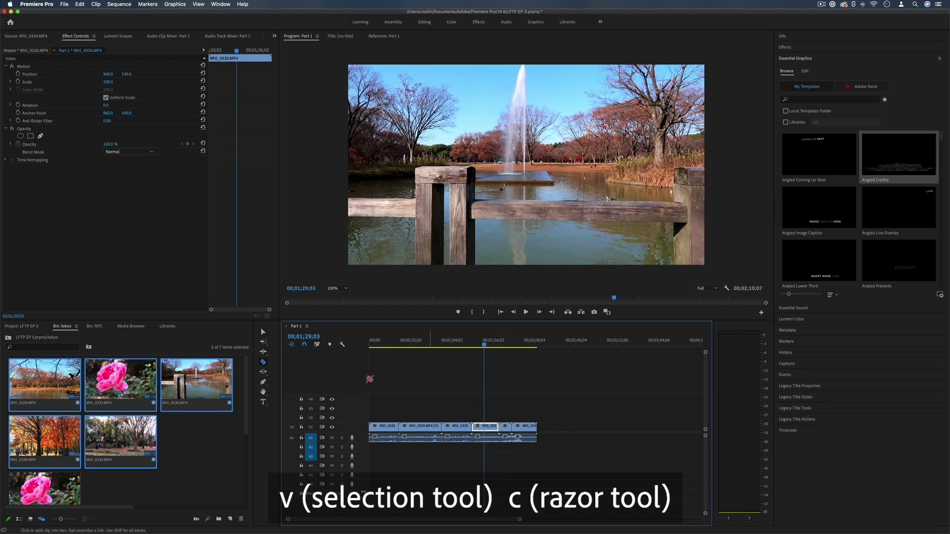
key("v")
left_click(502, 458)
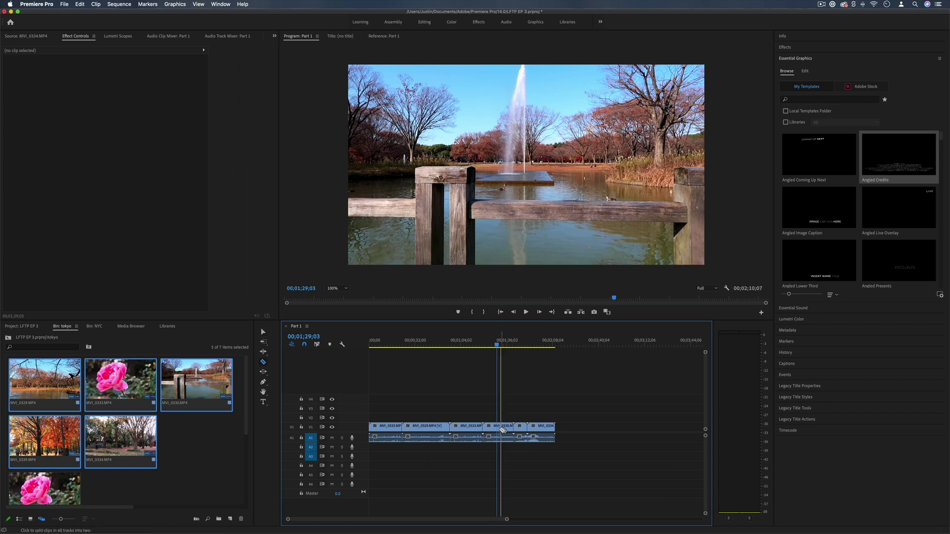
key("w")
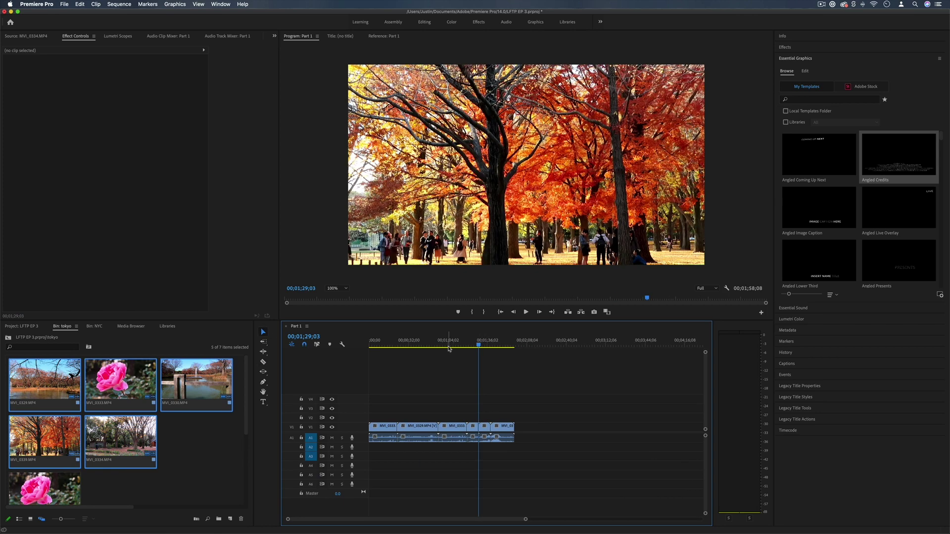
left_click_drag(448, 348, 481, 355)
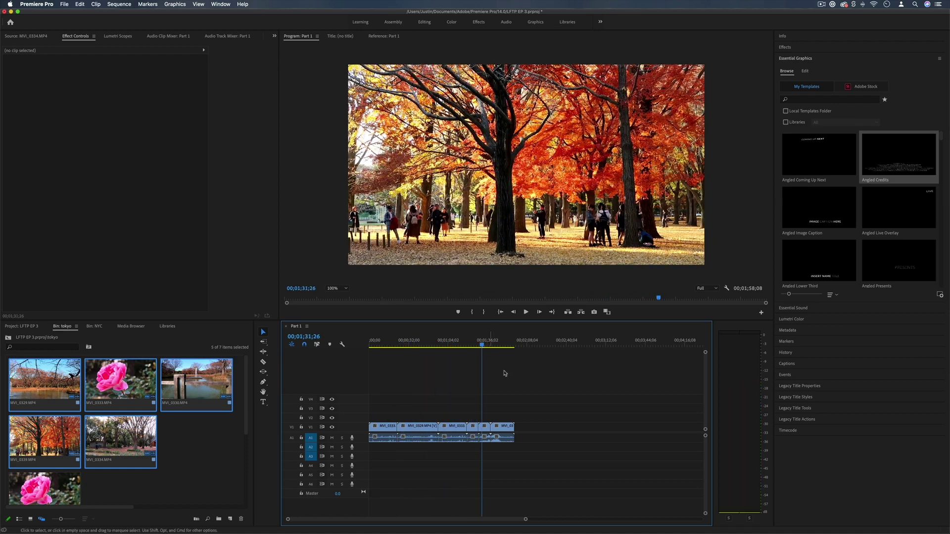